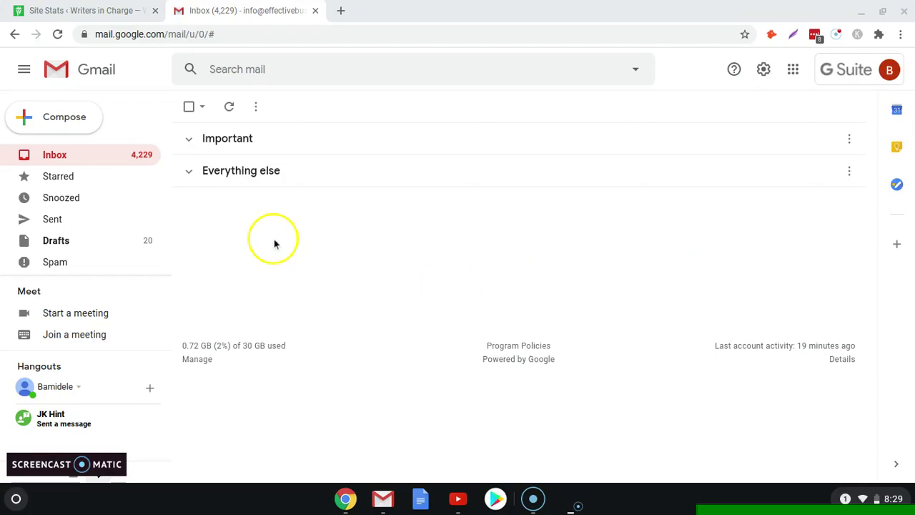
# Step: Open a new message, check its extra options for templates, then discard the empty draft
pyautogui.click(62, 120)
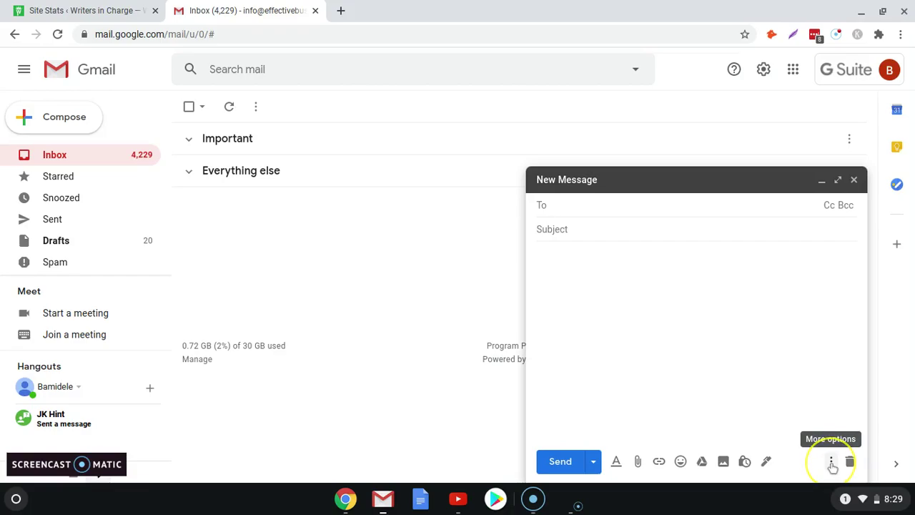
pyautogui.click(831, 461)
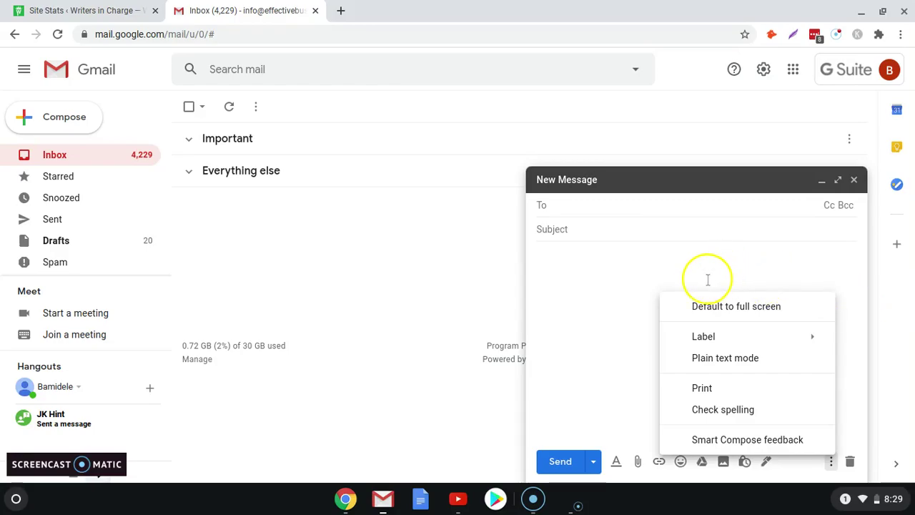
pyautogui.click(642, 283)
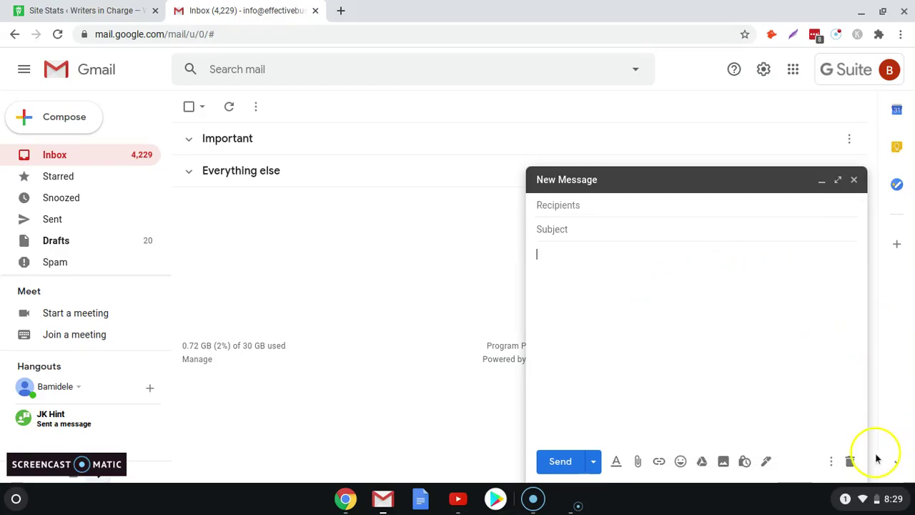
pyautogui.click(849, 462)
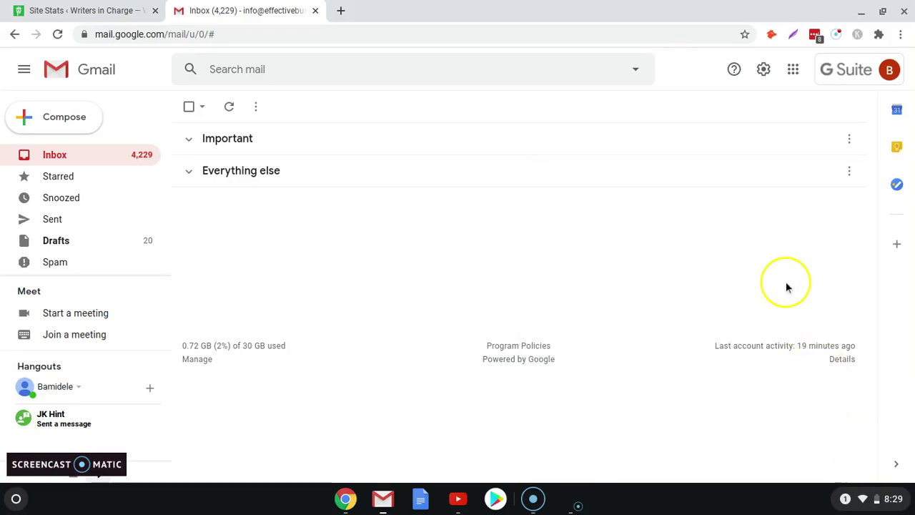
# Step: Enable Templates on the Advanced settings page and save the changes
pyautogui.click(763, 69)
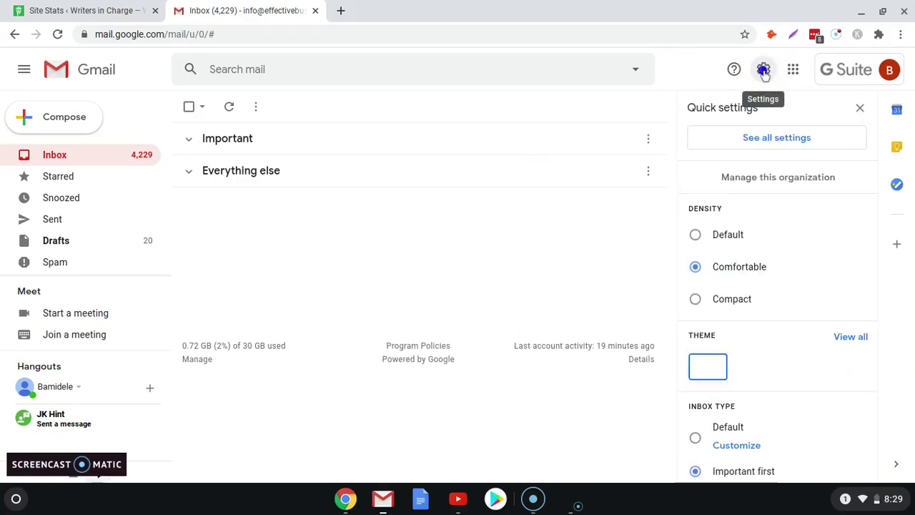
pyautogui.click(750, 139)
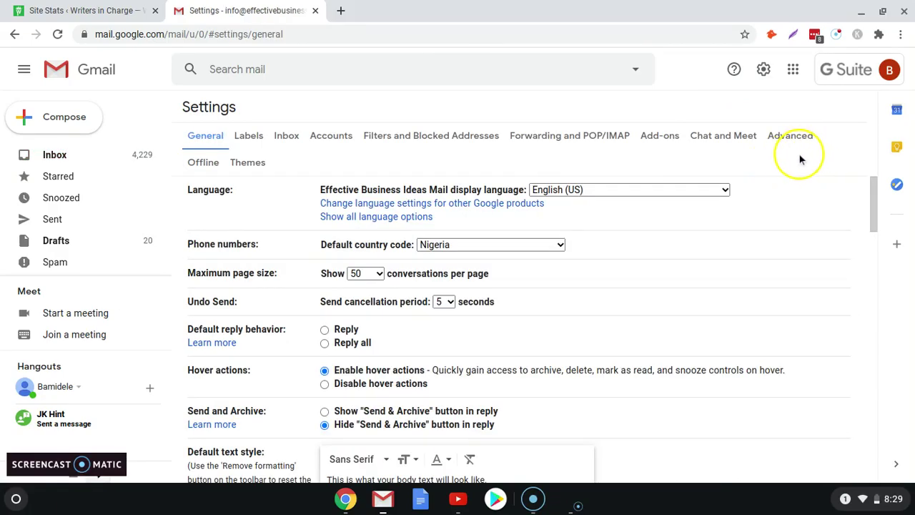
pyautogui.click(794, 135)
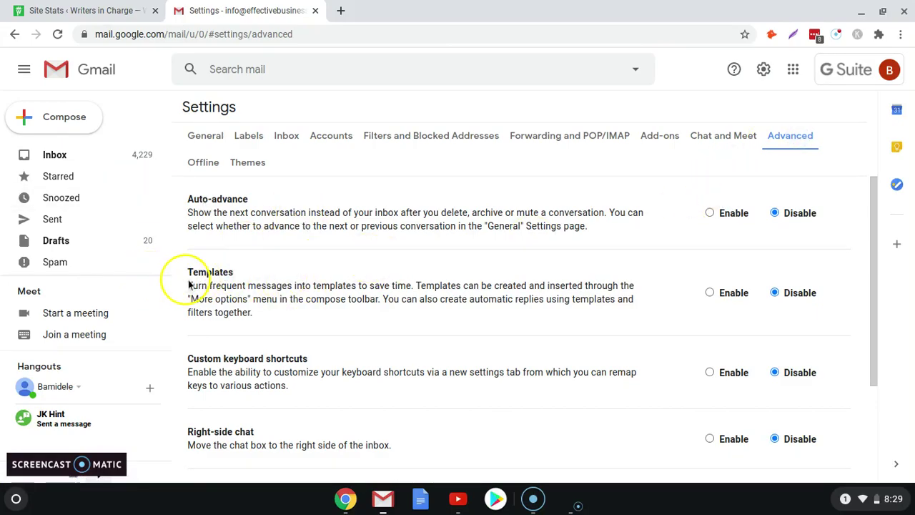
pyautogui.click(707, 293)
pyautogui.moveTo(876, 276); pyautogui.dragTo(875, 446)
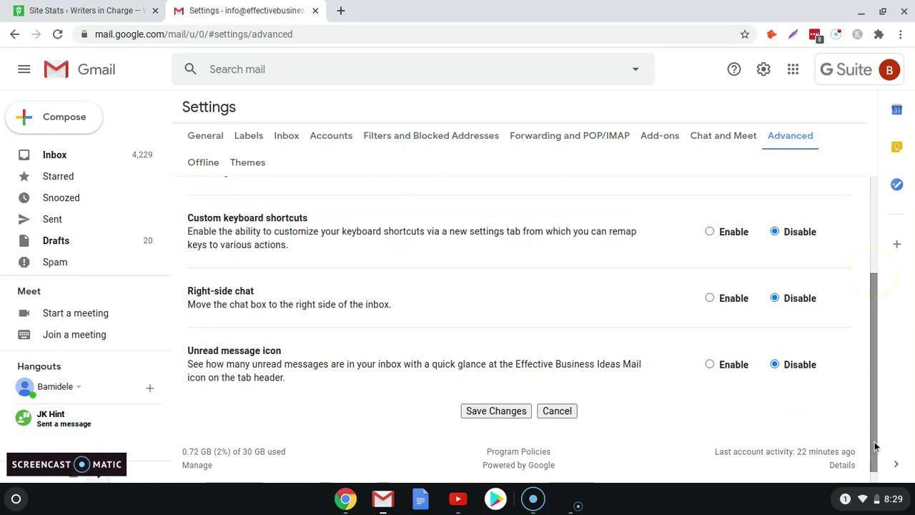
pyautogui.click(493, 411)
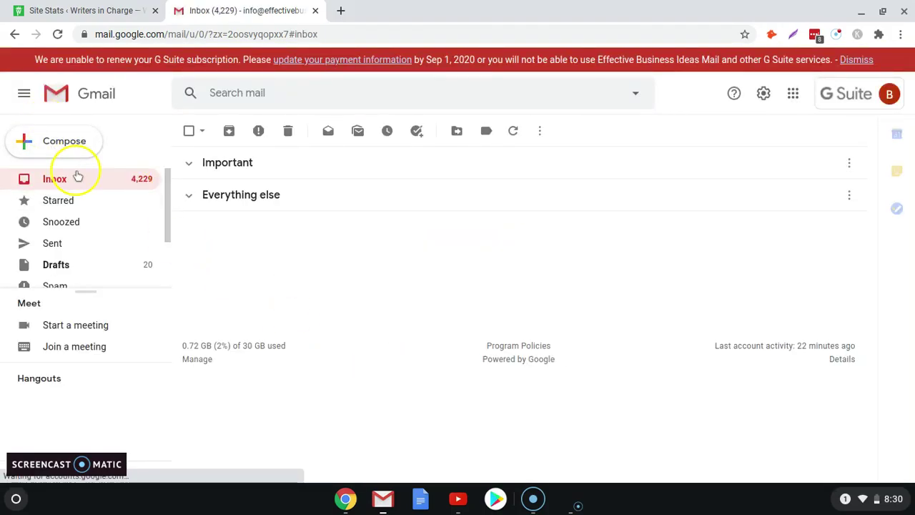
# Step: Start a new message and check its Templates menu, which has no saved templates yet
pyautogui.click(41, 139)
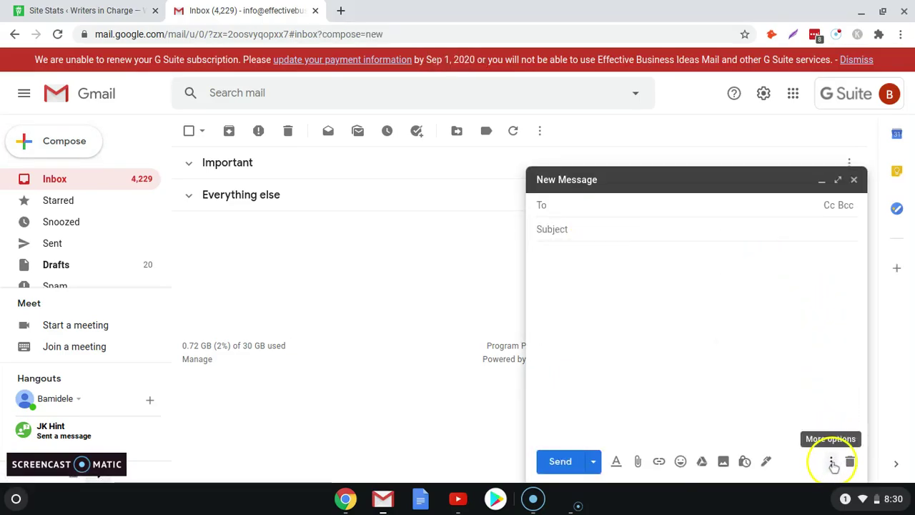
pyautogui.click(831, 461)
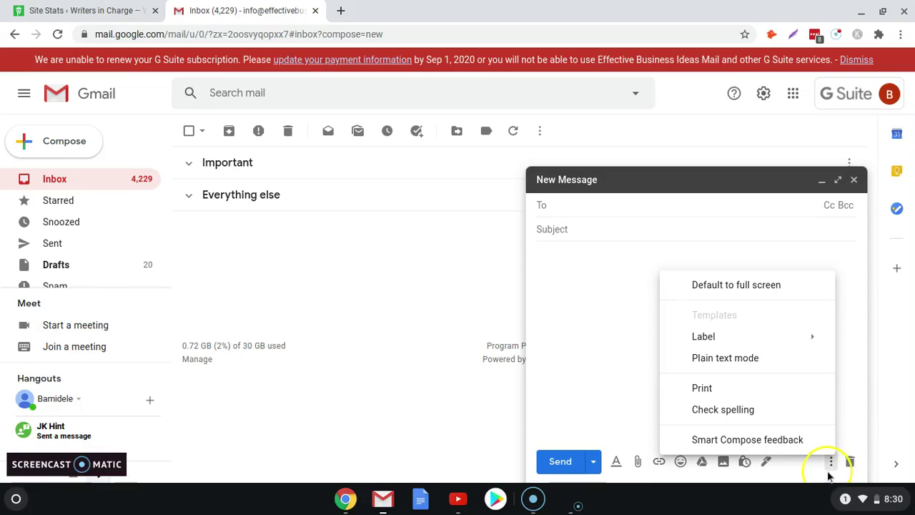
pyautogui.moveTo(773, 320)
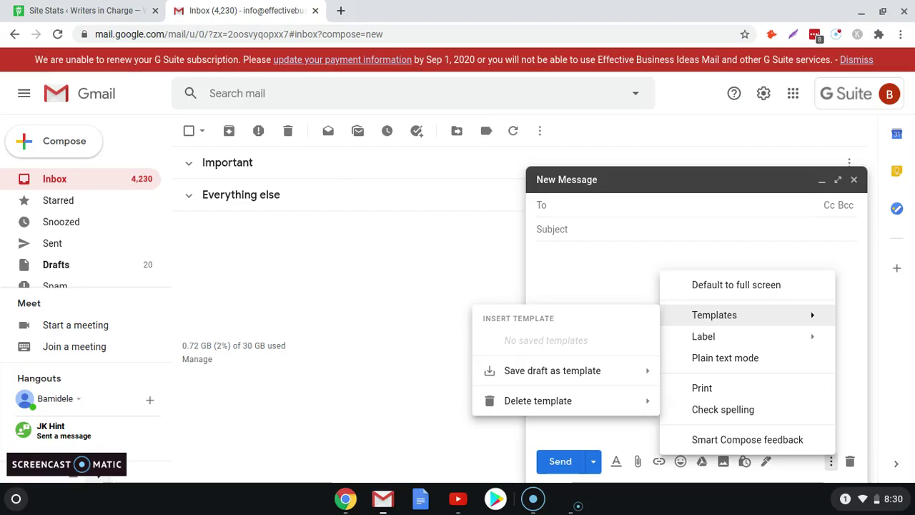
pyautogui.click(613, 265)
# Step: Fill the draft with the pitch text and the subject 'Freelance Content Writer'
pyautogui.click(612, 264)
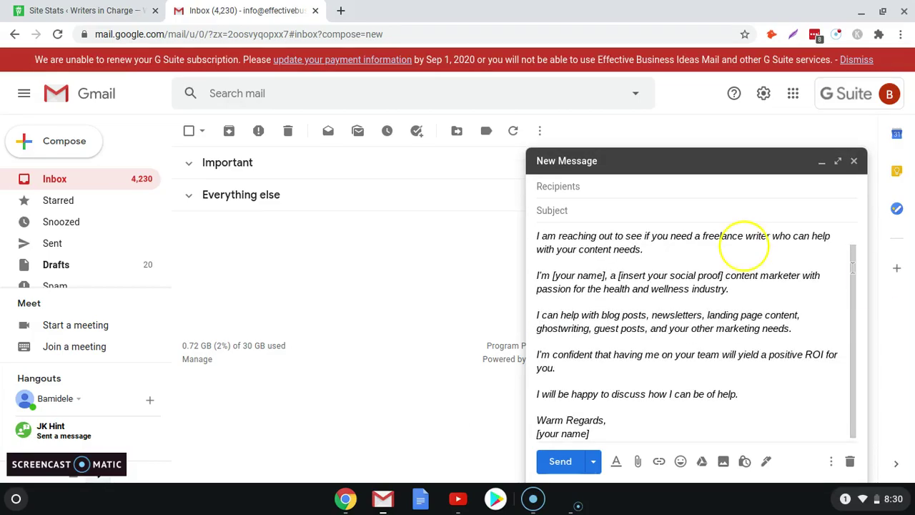
pyautogui.scroll(2, 853, 286)
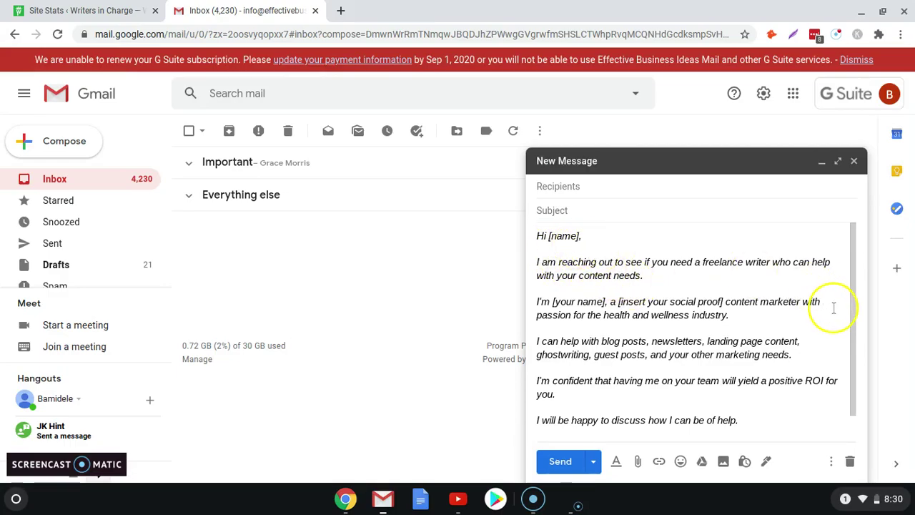
pyautogui.scroll(-2, 851, 361)
pyautogui.scroll(2, 850, 361)
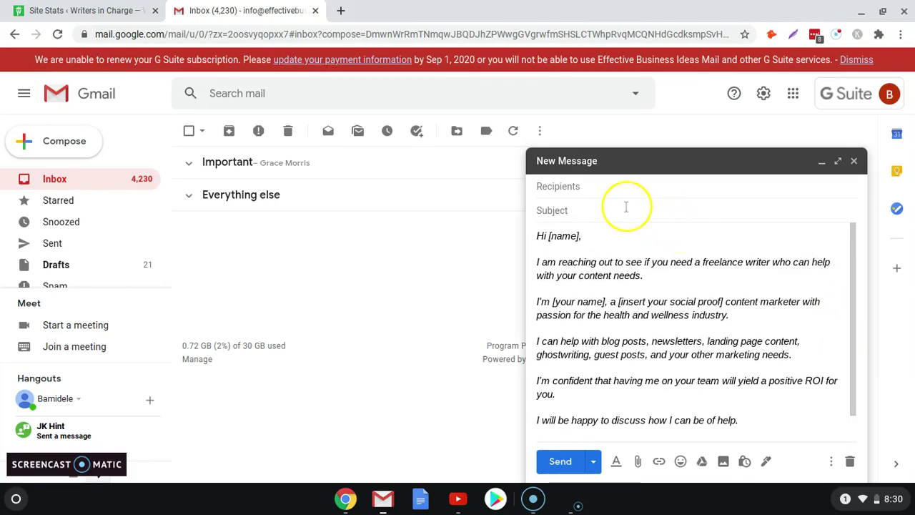
pyautogui.click(577, 217)
pyautogui.write('Freelance Content Writer')
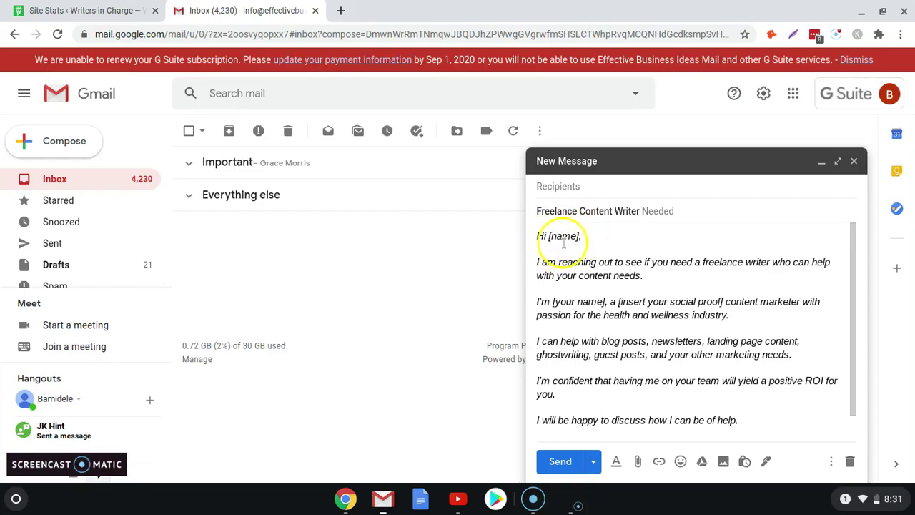
# Step: Save the draft as a new template named 'Freelance Content Writer', then discard the draft
pyautogui.click(806, 373)
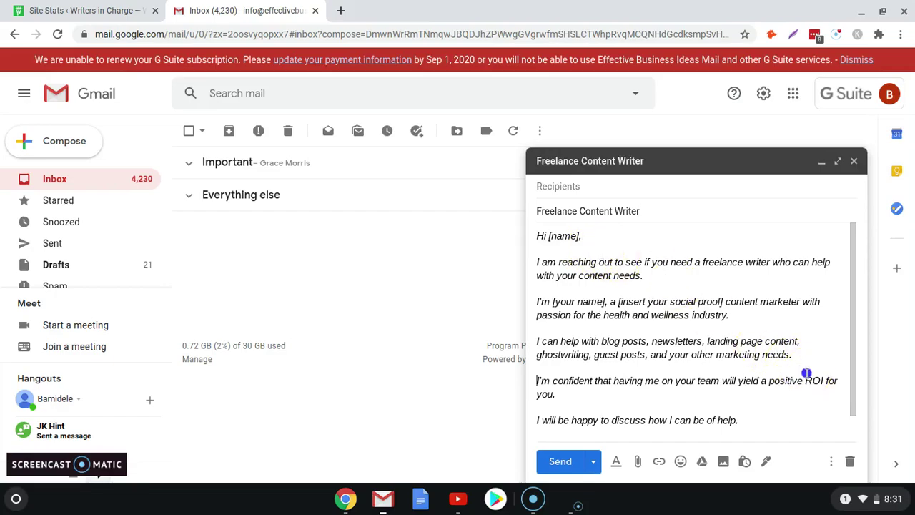
pyautogui.click(830, 461)
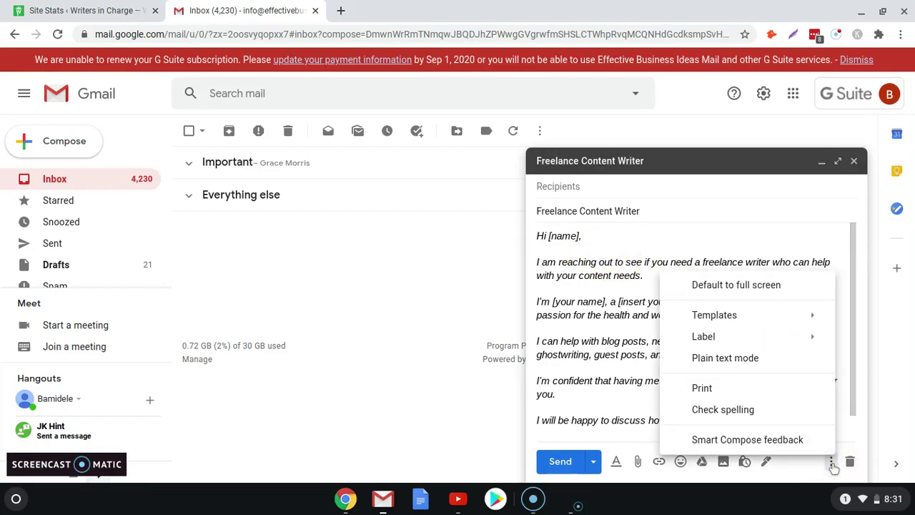
pyautogui.moveTo(765, 316)
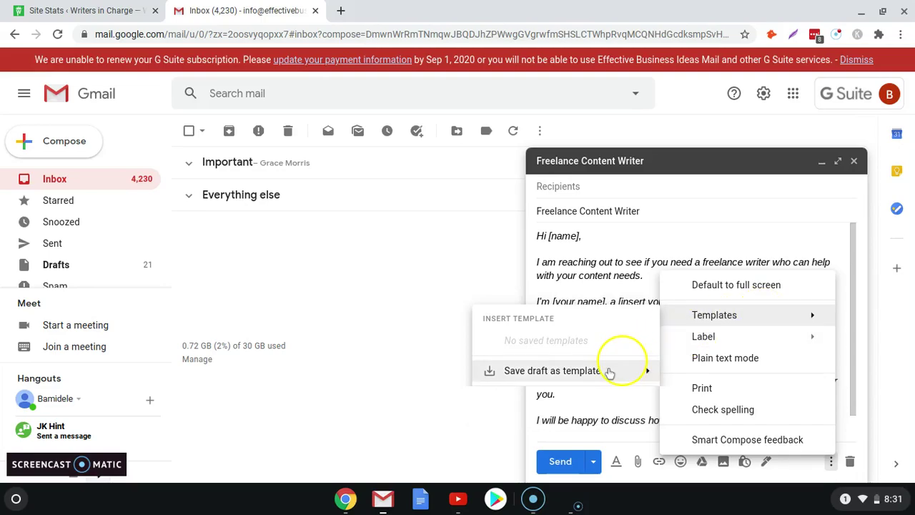
pyautogui.moveTo(598, 377)
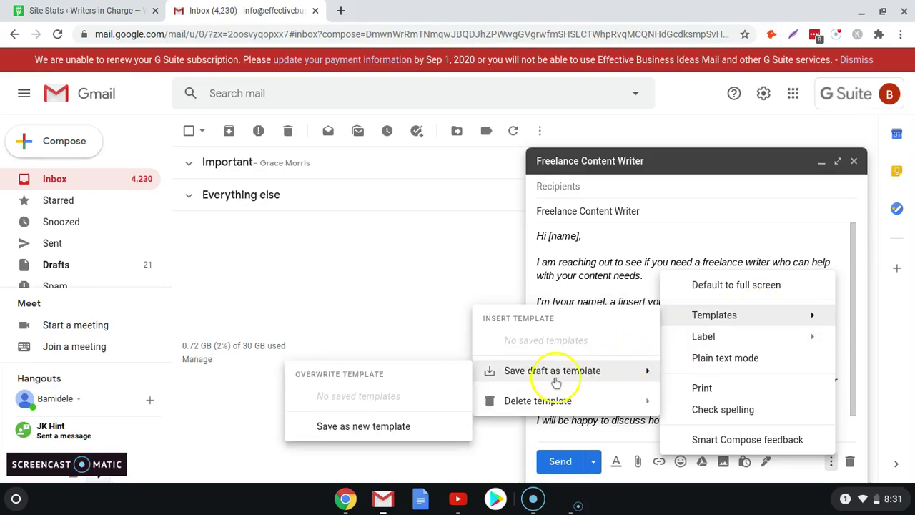
pyautogui.click(343, 426)
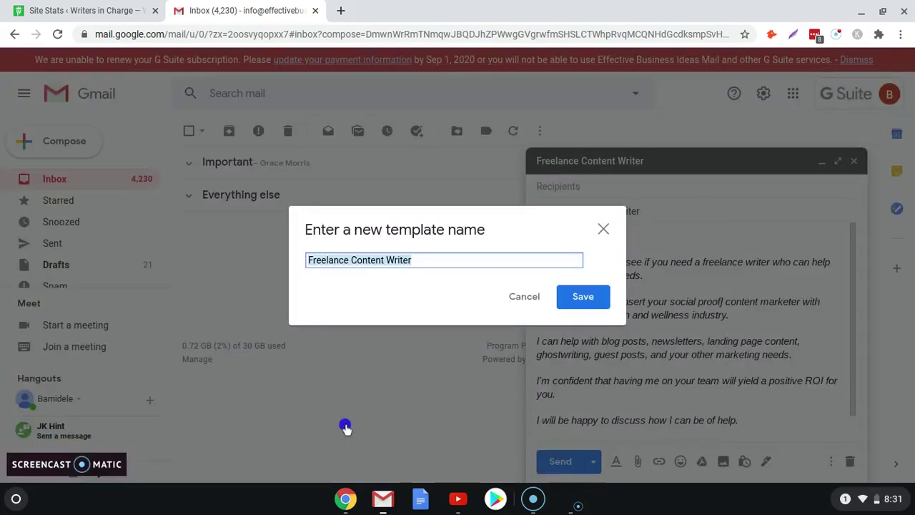
pyautogui.click(583, 297)
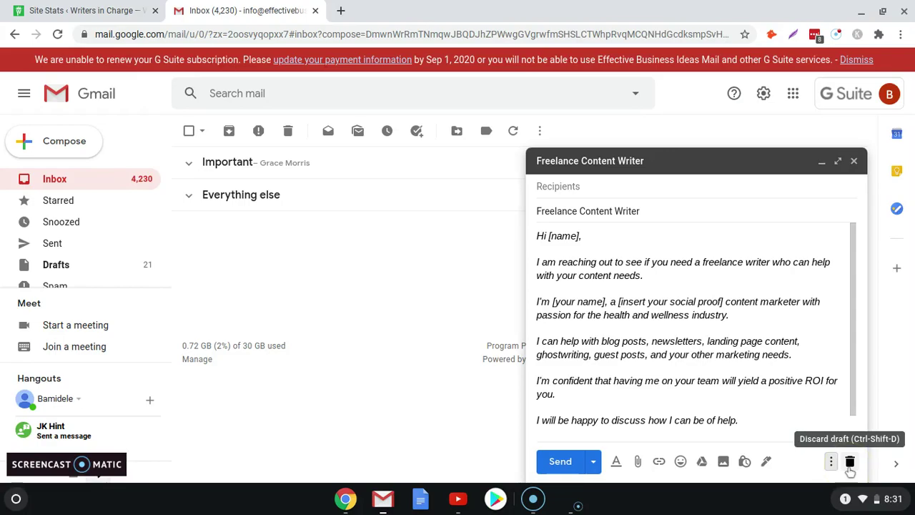
pyautogui.click(850, 466)
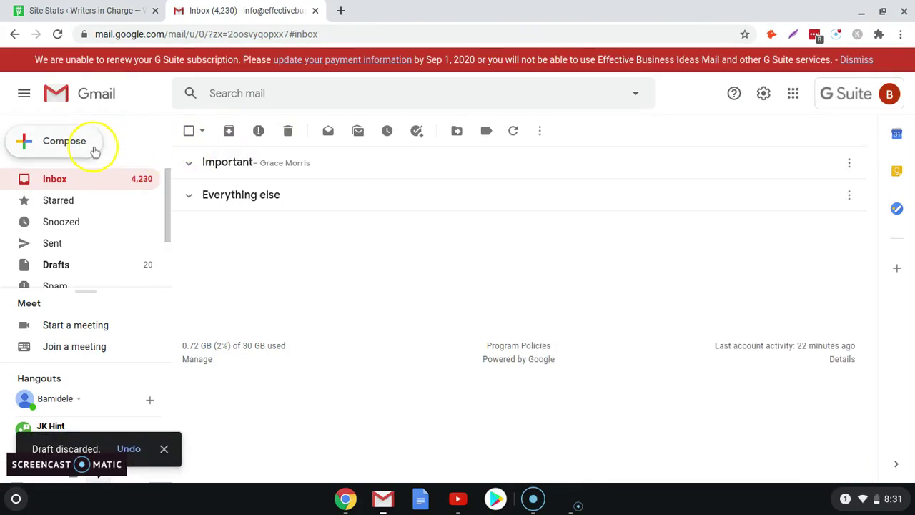
# Step: Compose a new message and insert the 'Freelance Content Writer' template into it
pyautogui.click(57, 144)
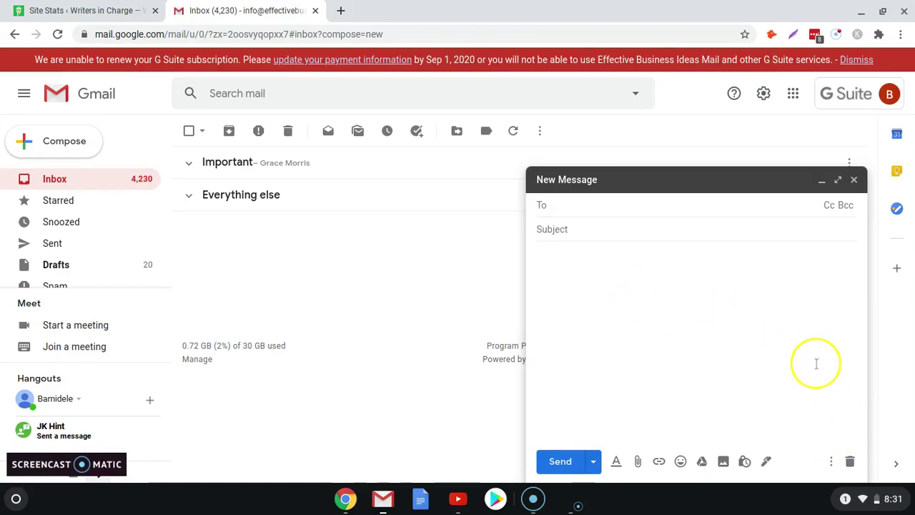
pyautogui.click(831, 461)
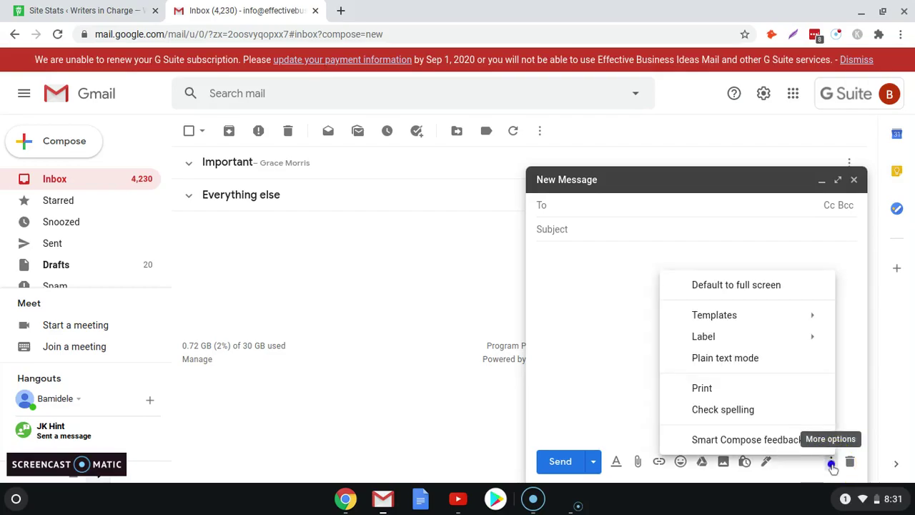
pyautogui.moveTo(717, 317)
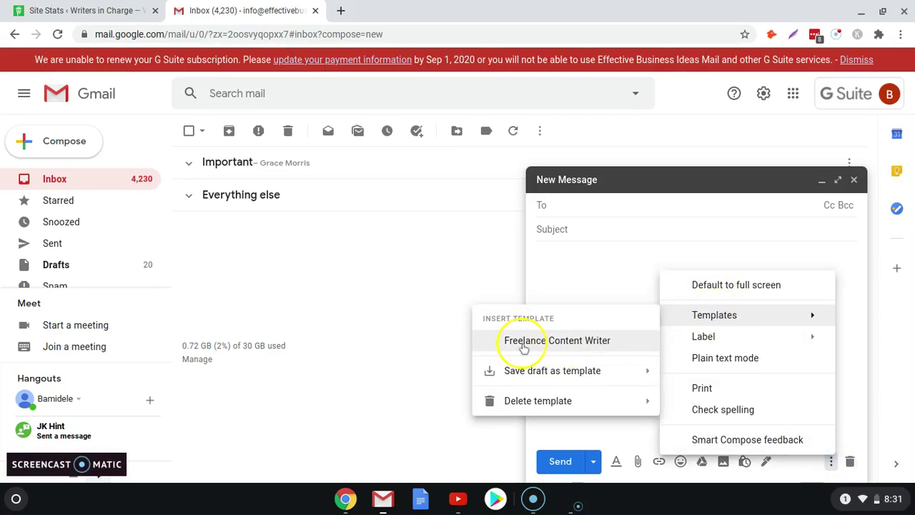
pyautogui.click(524, 346)
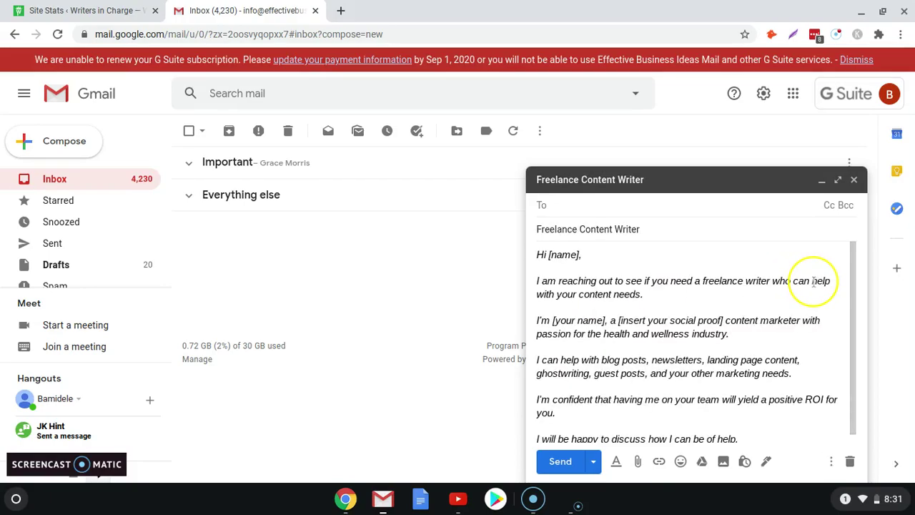
# Step: Replace [name] with the recipient's first name and both [your name] placeholders with the sender's name
pyautogui.click(579, 236)
pyautogui.moveTo(579, 236); pyautogui.dragTo(549, 236)
pyautogui.write('Joseph,')
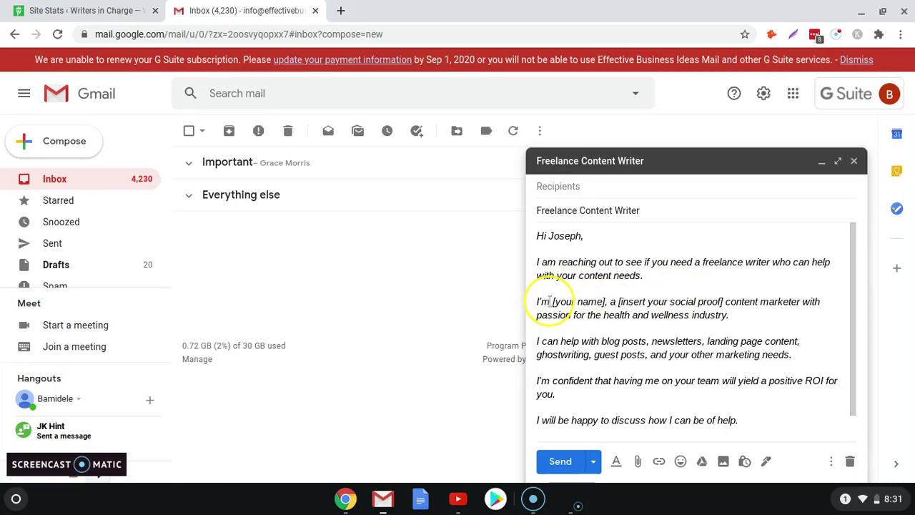
pyautogui.moveTo(553, 301); pyautogui.dragTo(606, 301)
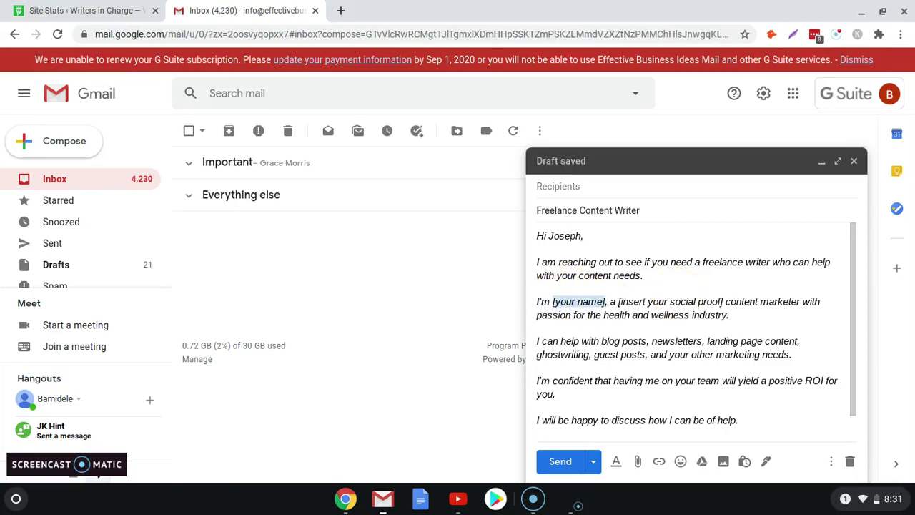
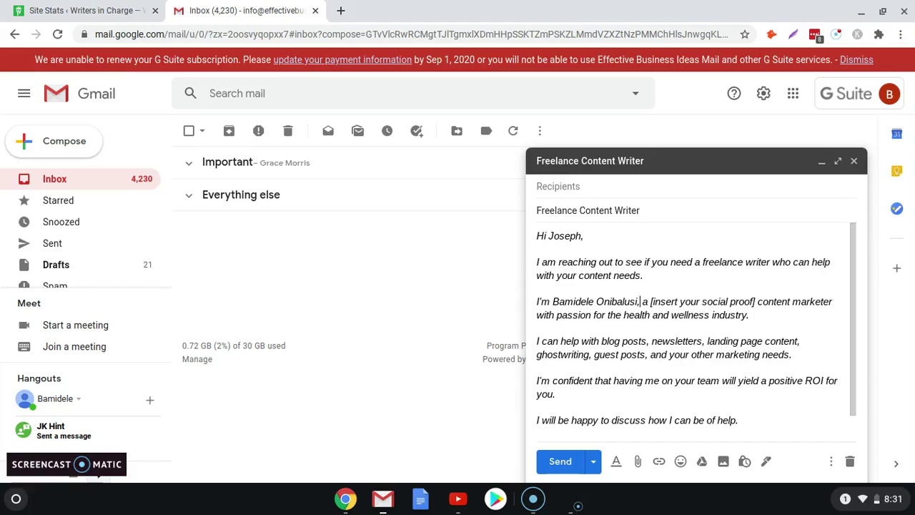
pyautogui.scroll(-1, 693, 332)
pyautogui.click(597, 426)
pyautogui.hotkey('shift', 'Home')
pyautogui.write('Bamidele')
# Step: Address the pitch to the recipient's suggested e-mail address and send it with Ctrl+Enter
pyautogui.scroll(1, 597, 426)
pyautogui.click(653, 191)
pyautogui.click(650, 187)
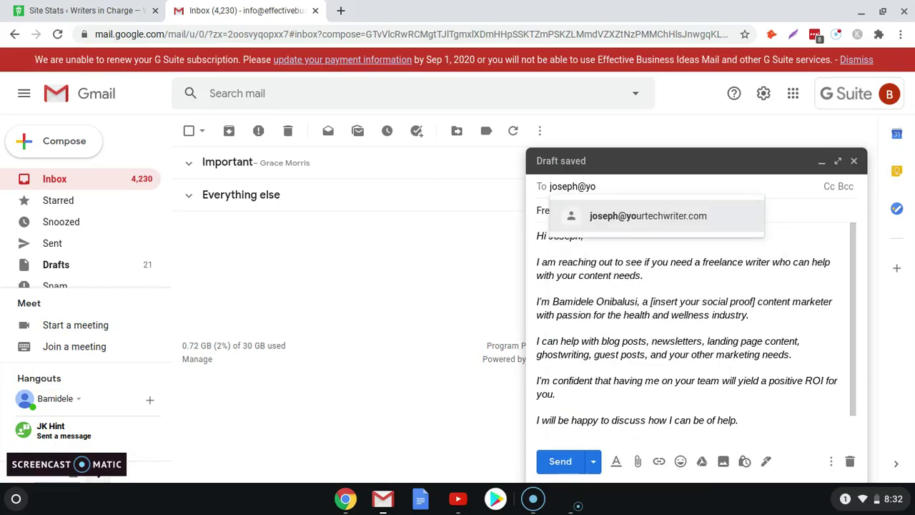
pyautogui.click(691, 219)
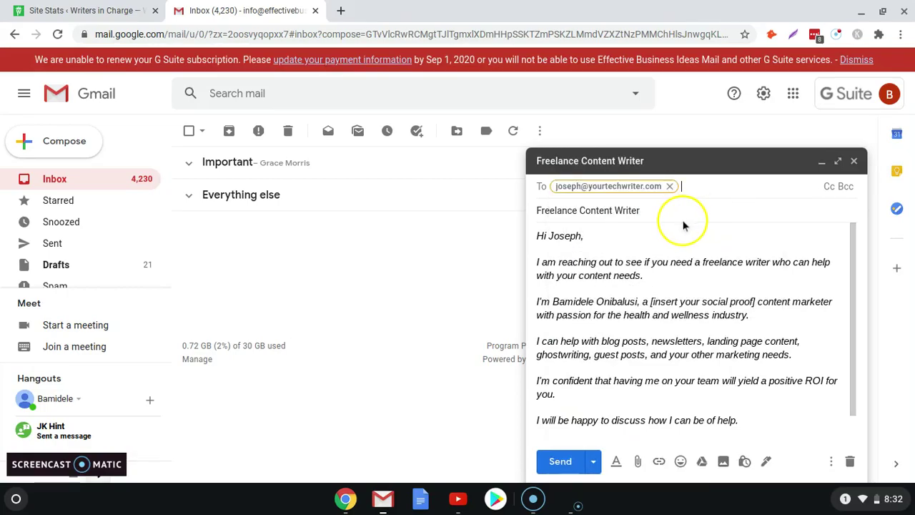
pyautogui.click(700, 240)
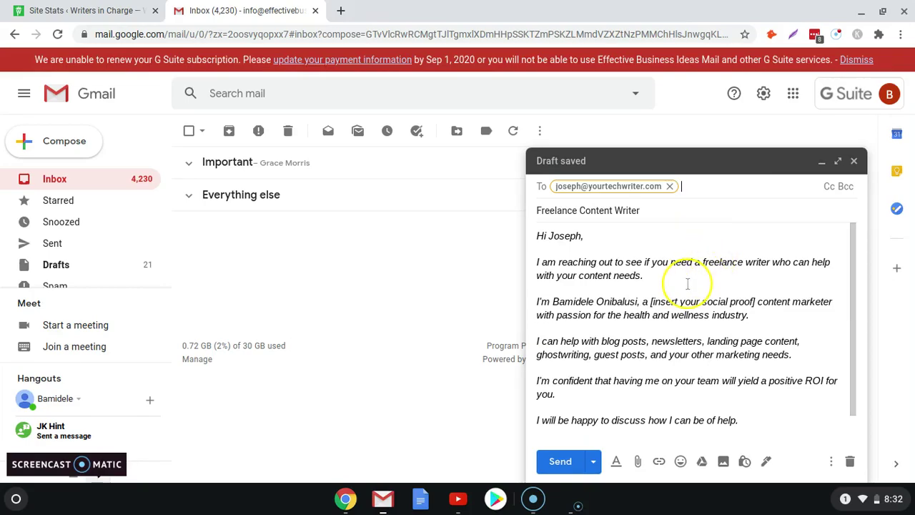
pyautogui.hotkey('ctrl', 'Return')
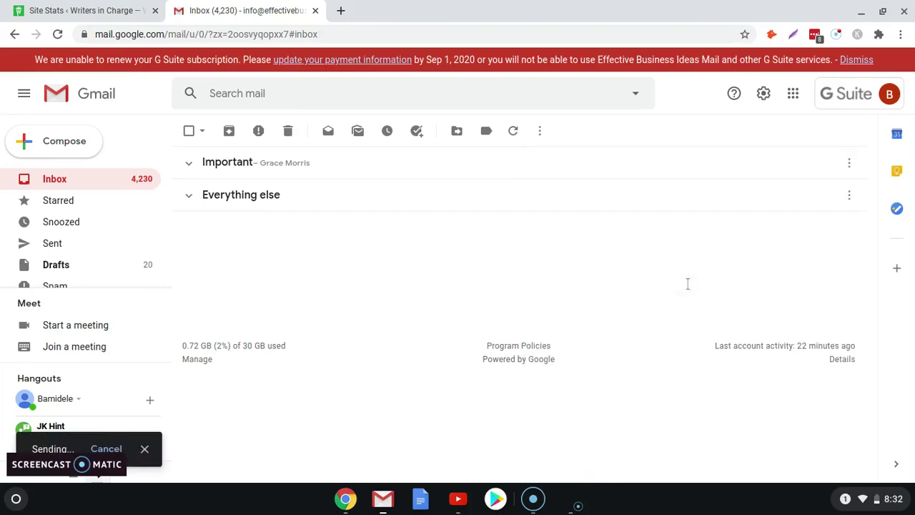
# Step: Compose a new message and insert the 'Freelance Content Writer' template
pyautogui.click(45, 149)
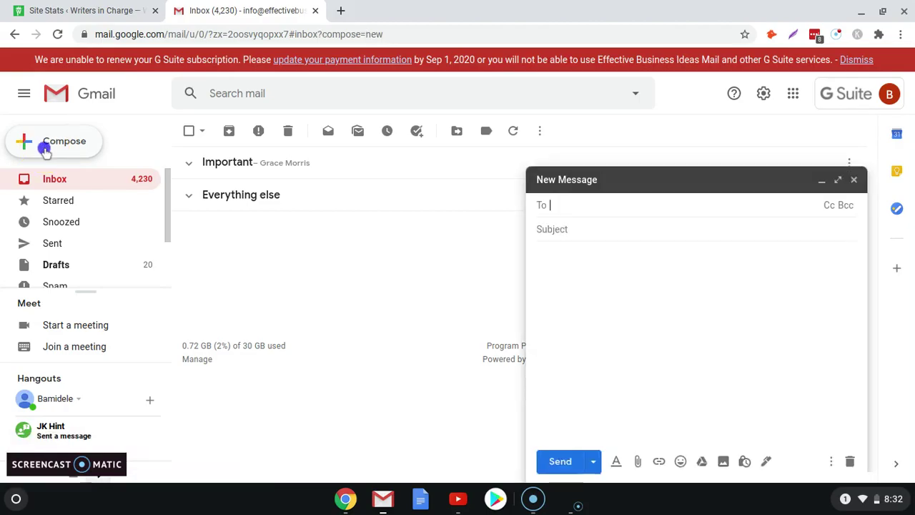
pyautogui.click(831, 463)
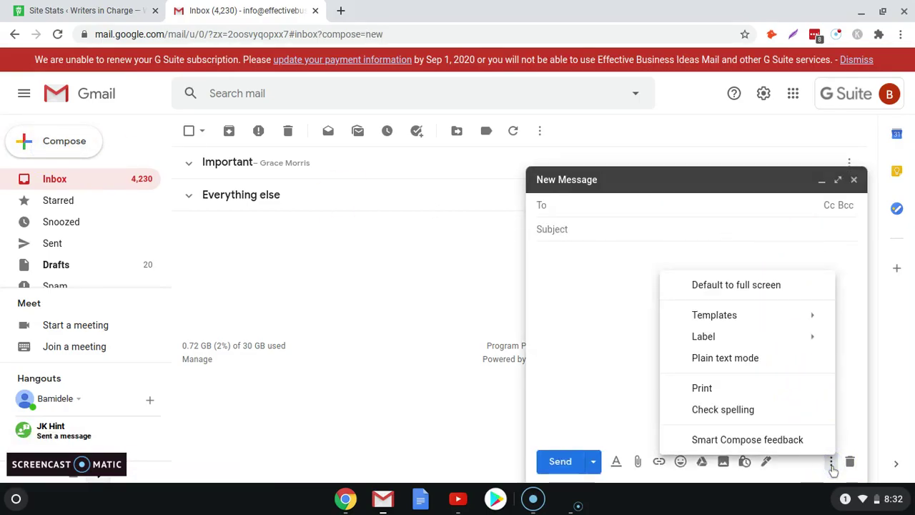
pyautogui.moveTo(739, 318)
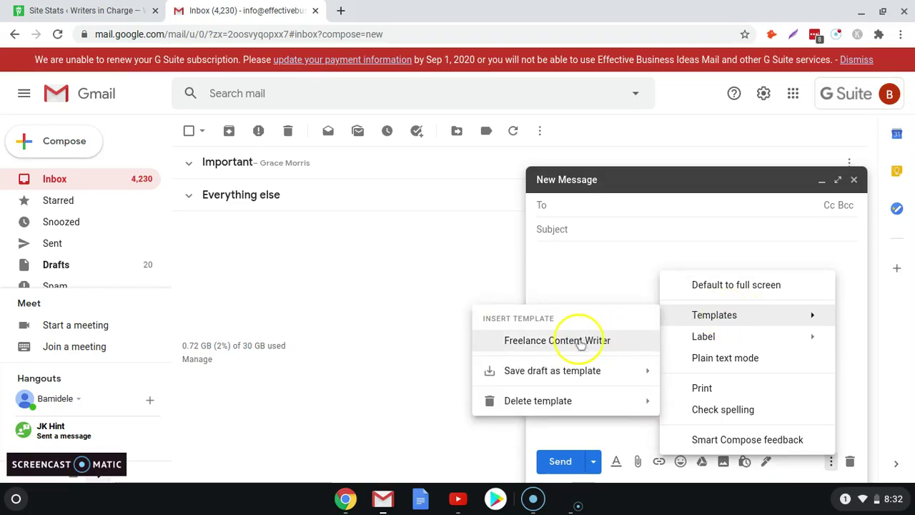
pyautogui.click(580, 343)
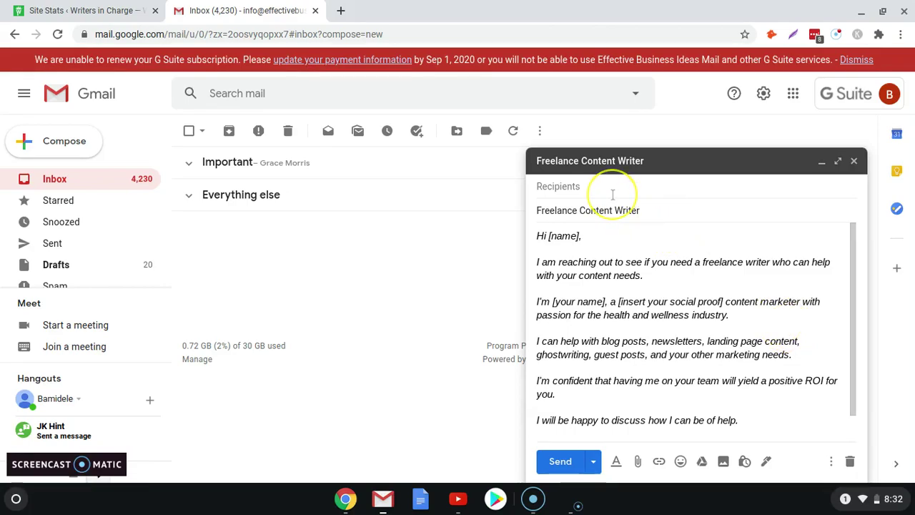
# Step: Put the recipient's e-mail address into the To field
pyautogui.click(623, 235)
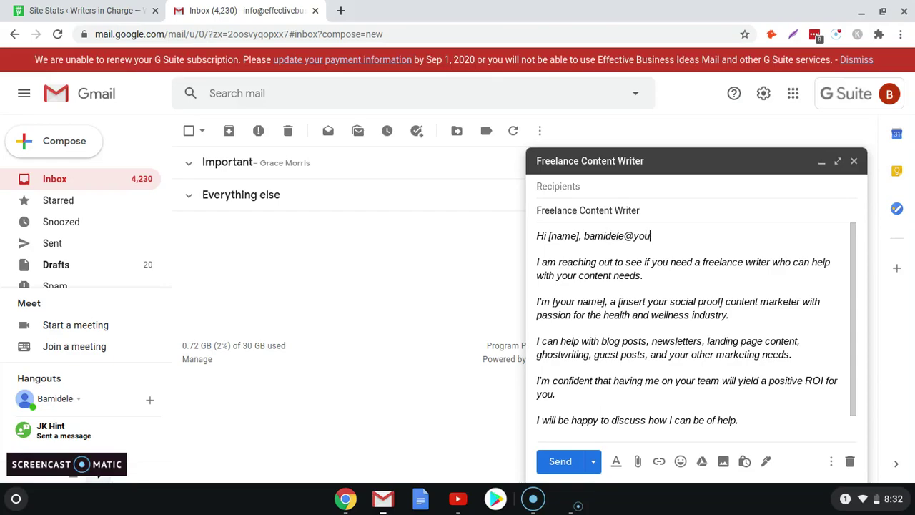
pyautogui.hotkey('ctrl', 'shift', 'Left')
pyautogui.hotkey('ctrl', 'shift', 'Left')
pyautogui.hotkey('ctrl', 'shift', 'Left')
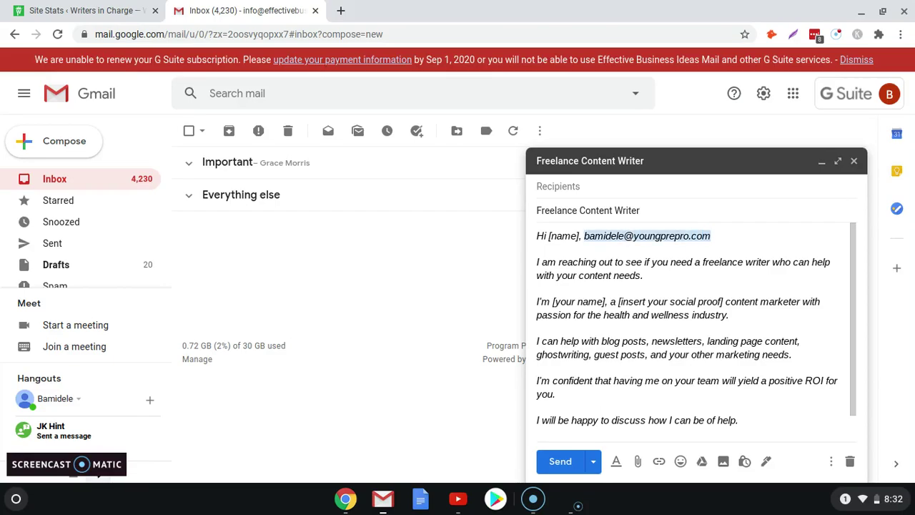
pyautogui.hotkey('ctrl', 'x')
pyautogui.click(605, 187)
pyautogui.hotkey('ctrl', 'v')
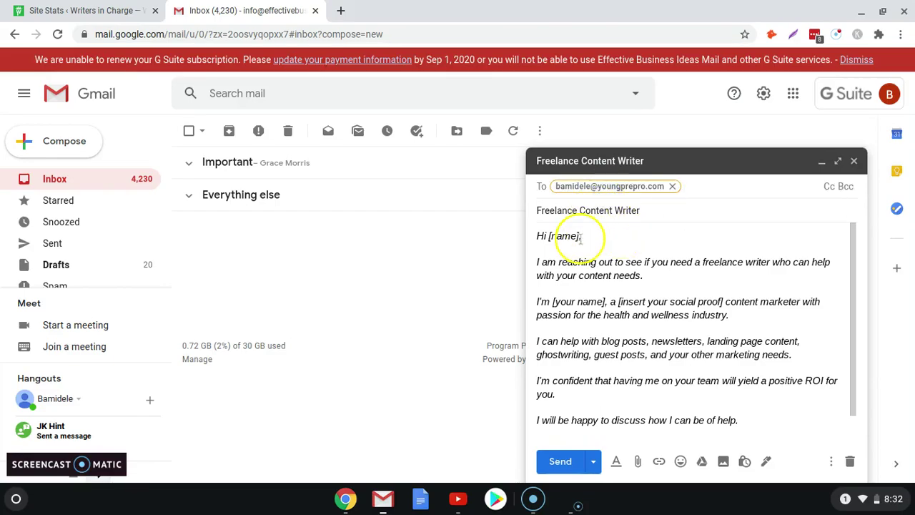
# Step: Replace the [name] and [your name] placeholders with the recipient's and sender's names, then send
pyautogui.moveTo(580, 238); pyautogui.dragTo(549, 236)
pyautogui.write('Bamidele')
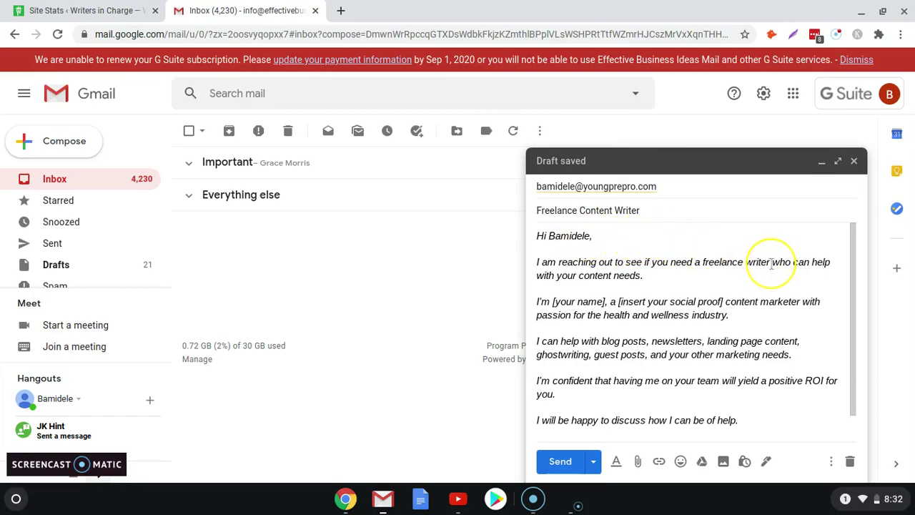
pyautogui.click(603, 301)
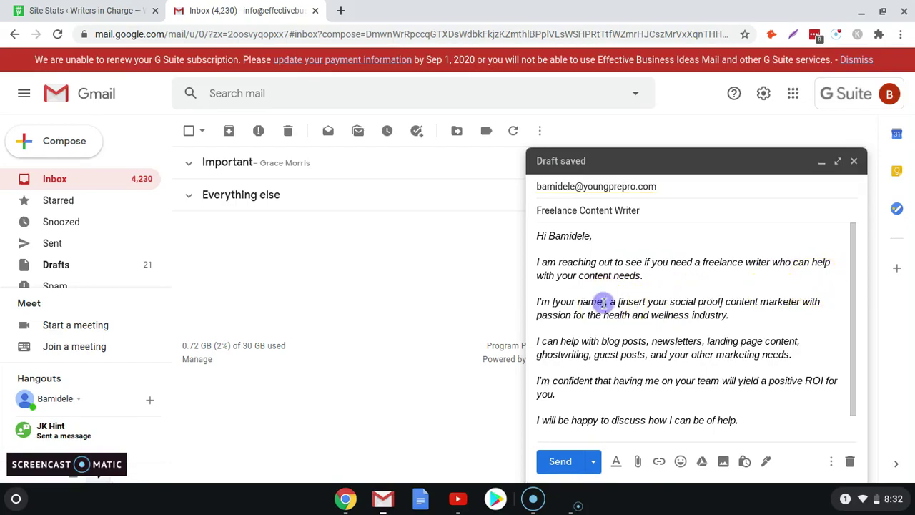
pyautogui.moveTo(604, 301); pyautogui.dragTo(554, 301)
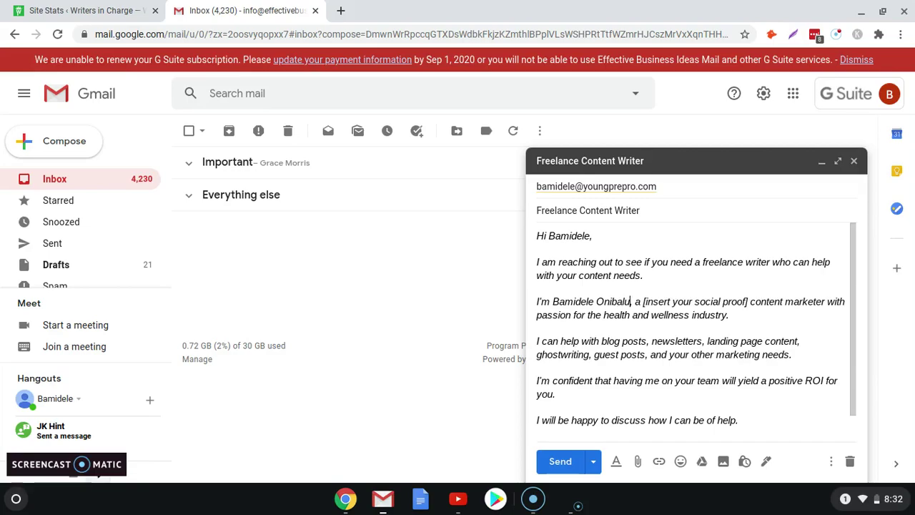
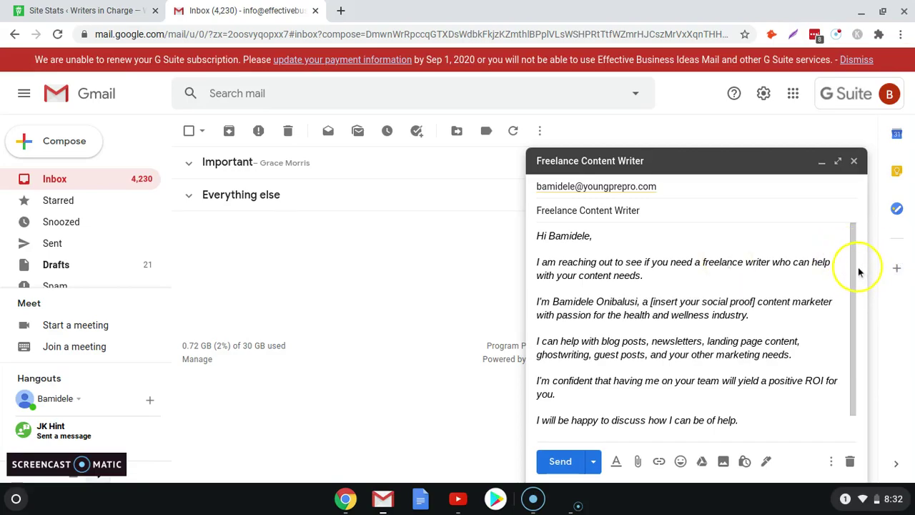
pyautogui.scroll(-2, 854, 269)
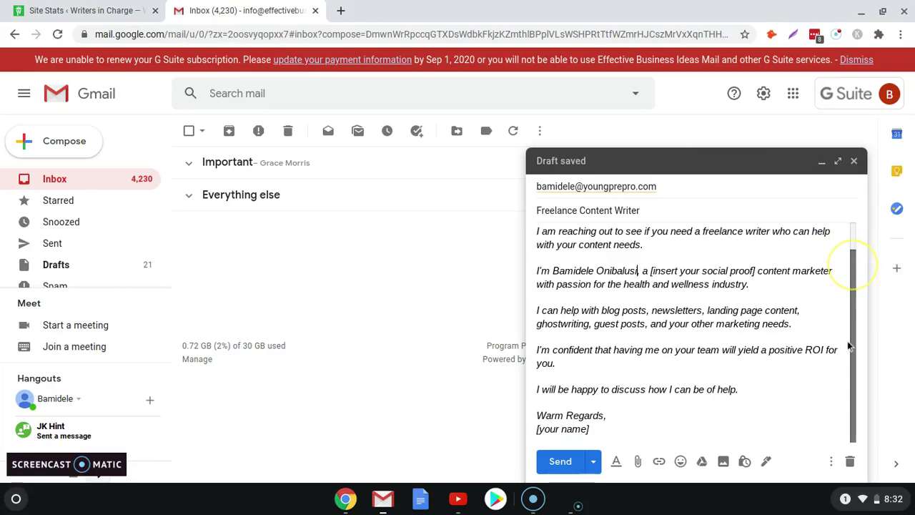
pyautogui.tripleClick(592, 428)
pyautogui.write('Bamidele')
pyautogui.hotkey('ctrl', 'Return')
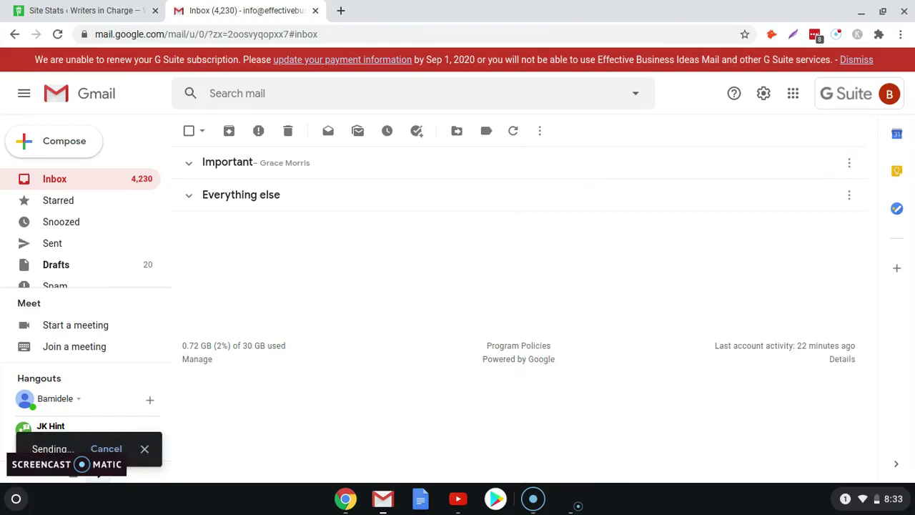
# Step: Open a fresh blank message and close the Templates menu without inserting a template
pyautogui.click(59, 142)
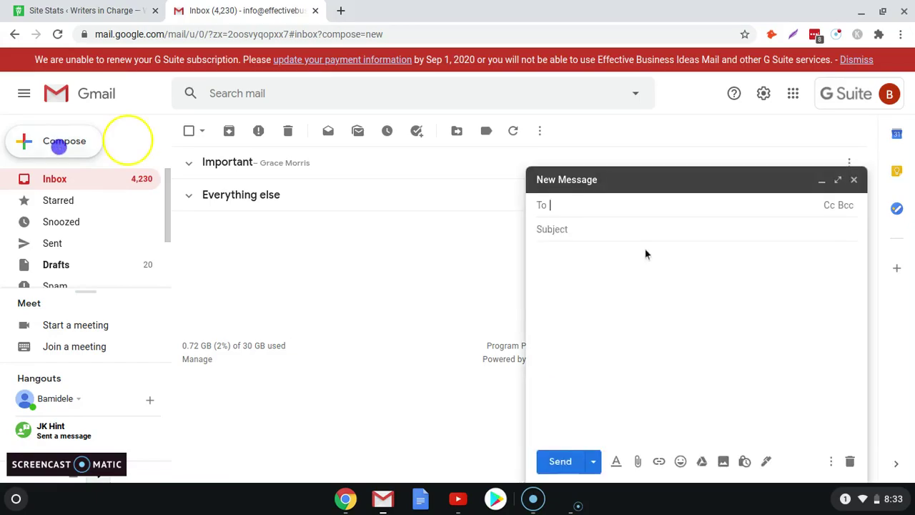
pyautogui.click(831, 460)
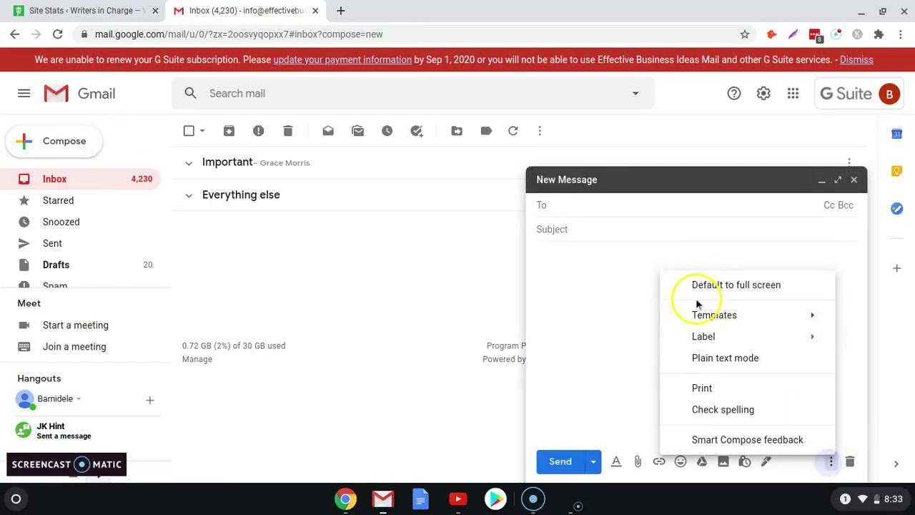
pyautogui.moveTo(717, 314)
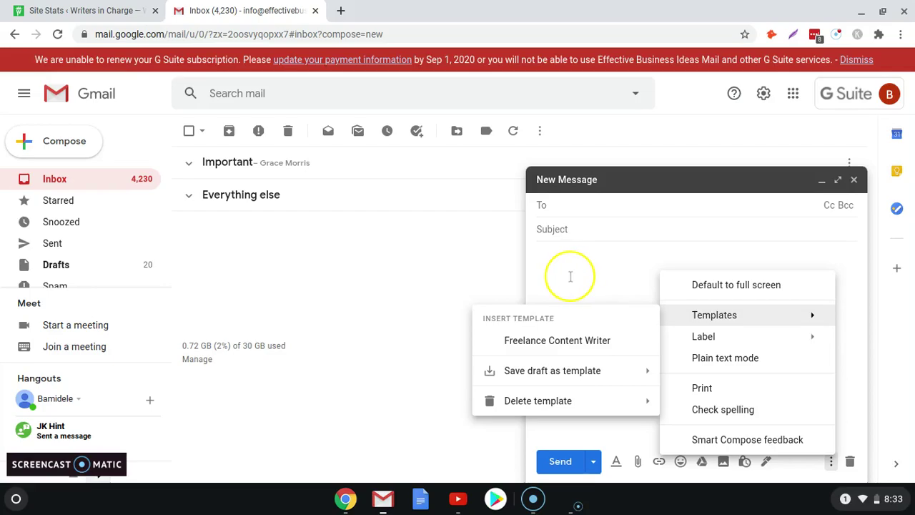
pyautogui.click(570, 276)
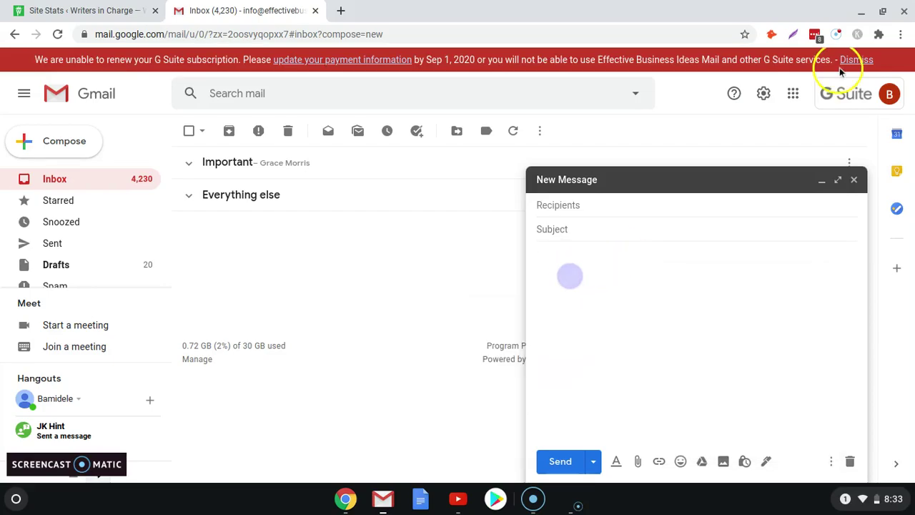
pyautogui.click(836, 35)
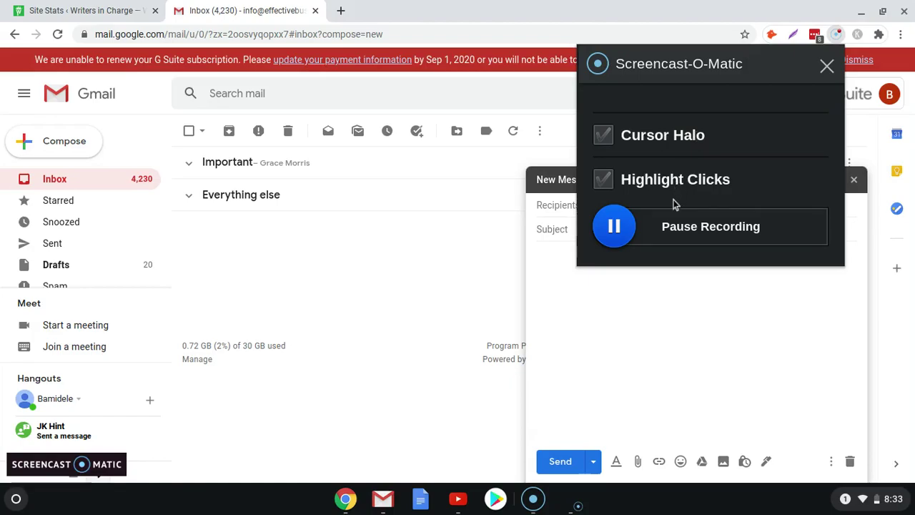